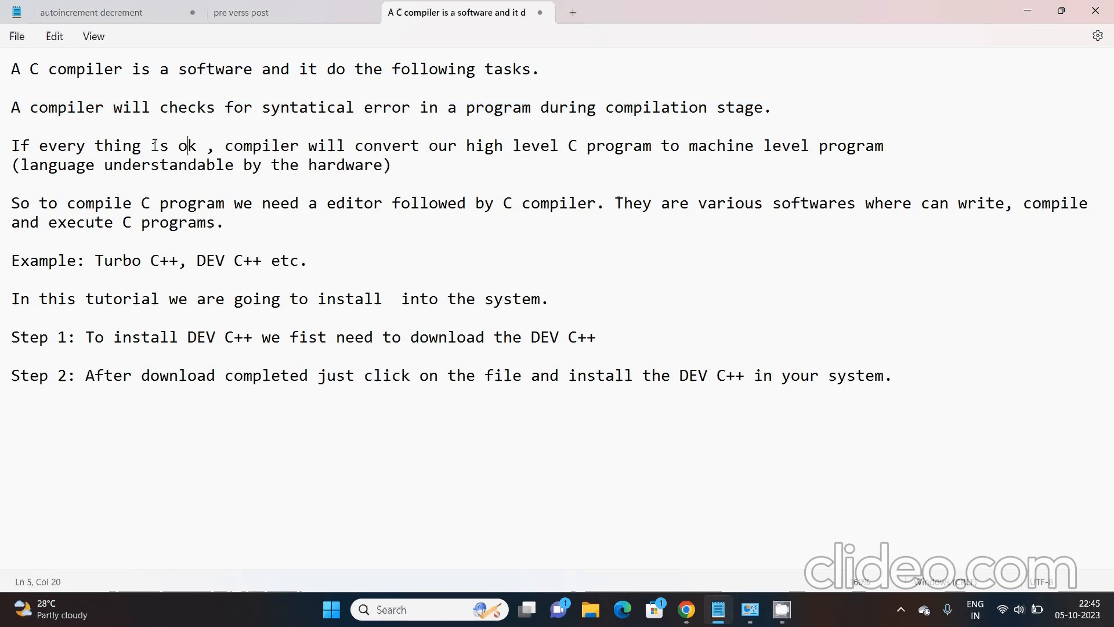
Read through the notes on what a C compiler does, the example software and Step 1 for installing DEV C++, highlighting each passage
drag(12, 146, 551, 168)
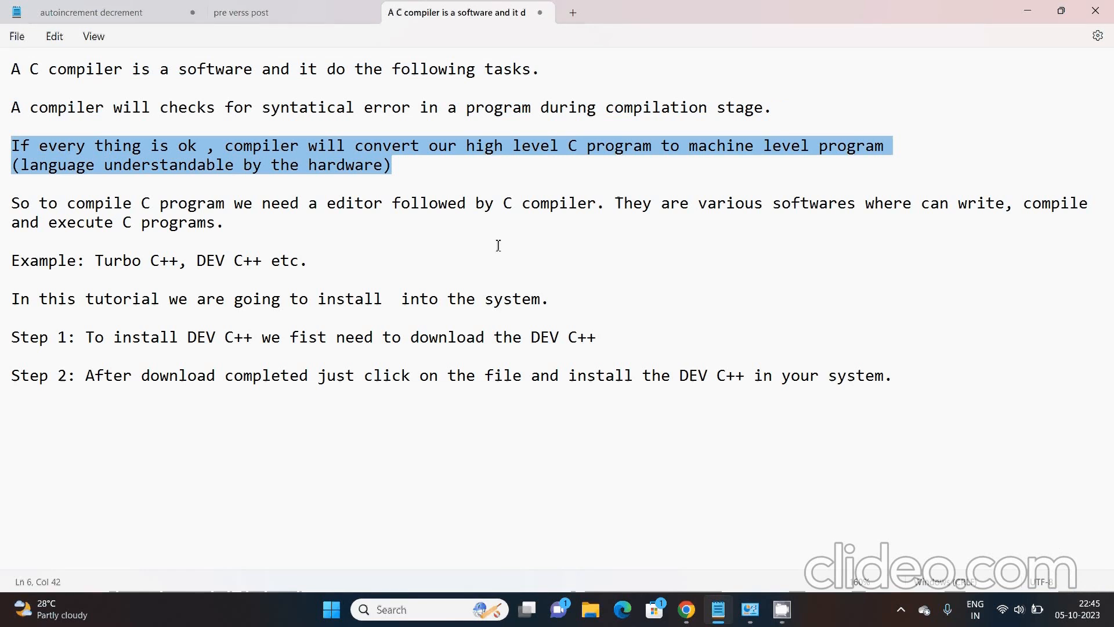
click(455, 243)
drag(11, 203, 61, 204)
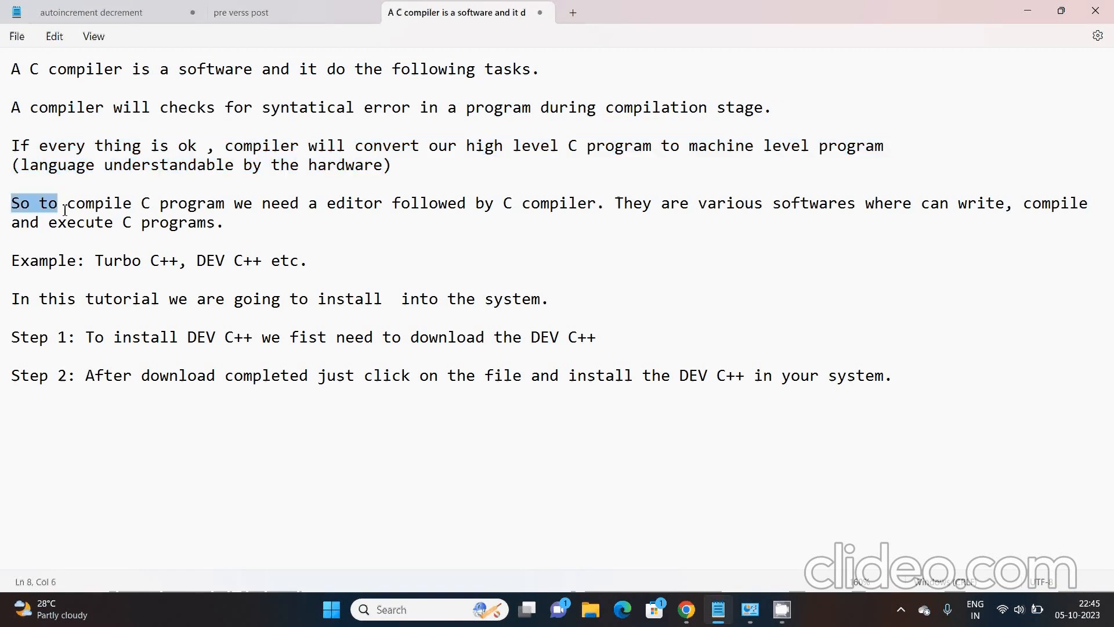
shift+click(562, 219)
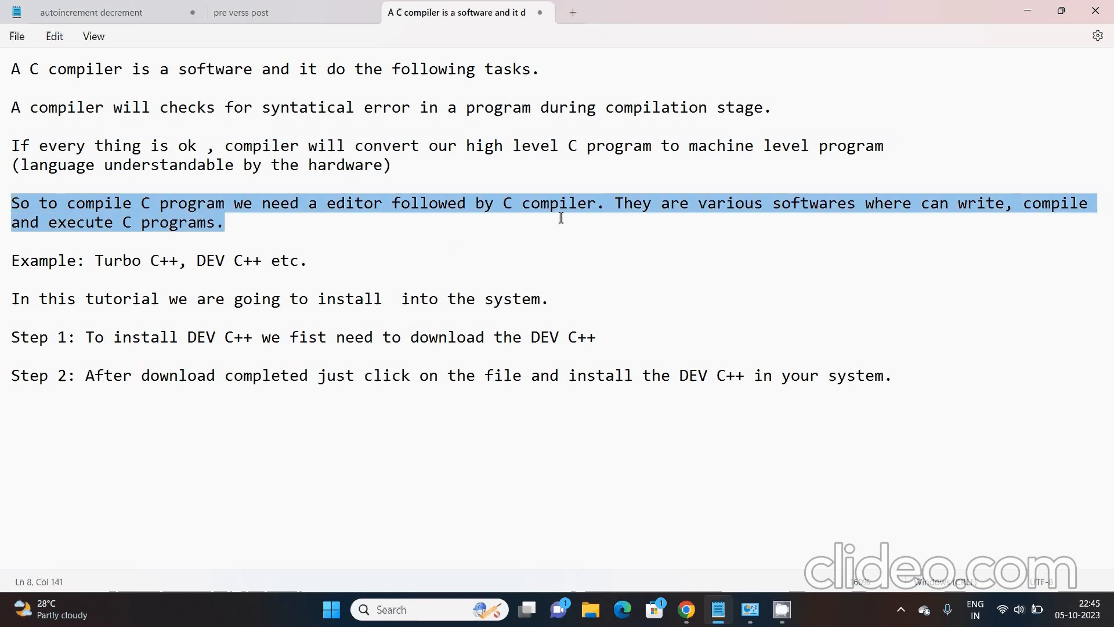
shift+click(605, 208)
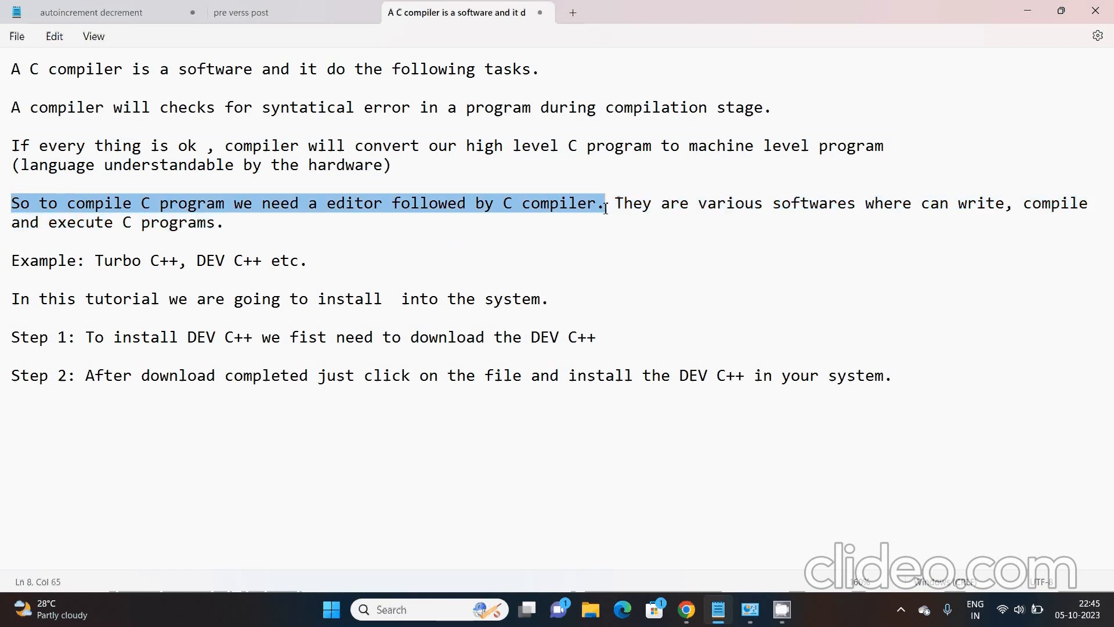
click(604, 230)
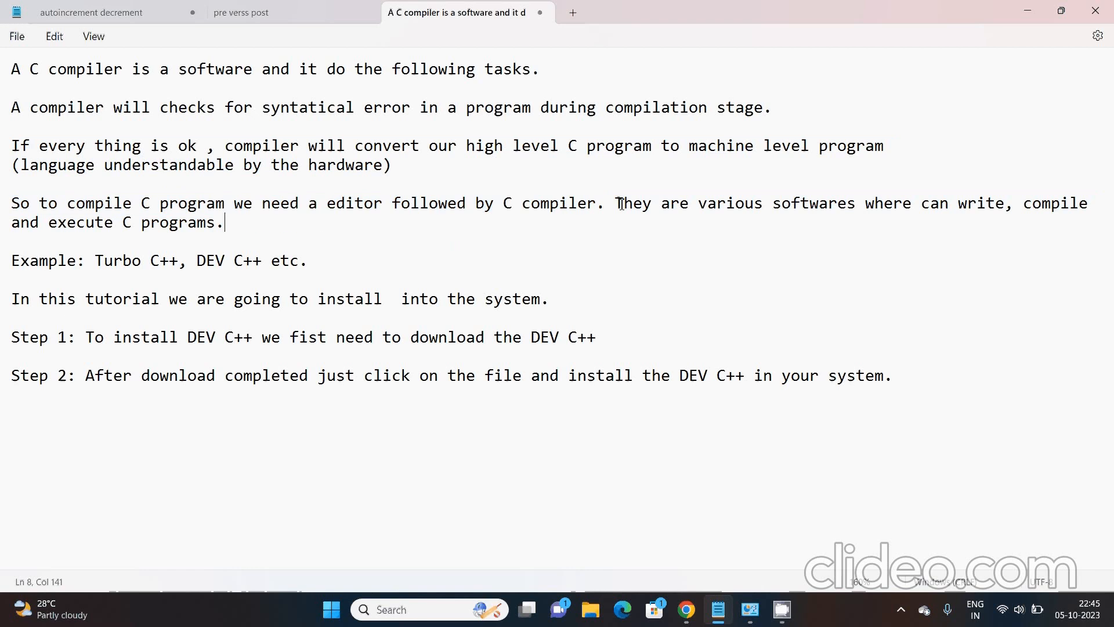
drag(643, 205, 1054, 212)
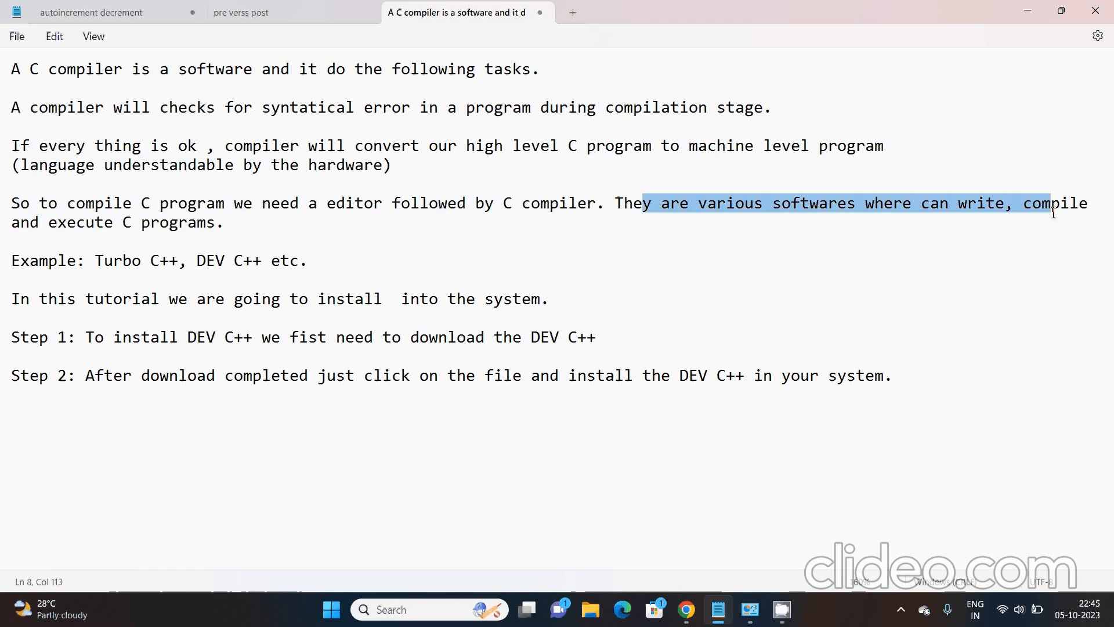
click(99, 263)
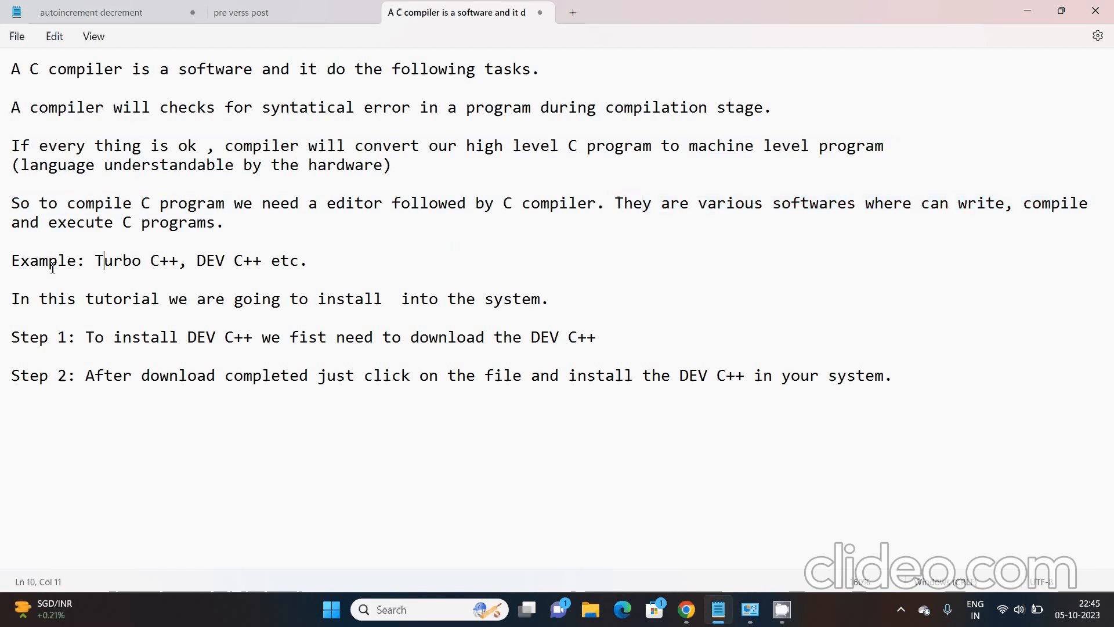
drag(52, 268, 568, 323)
click(115, 275)
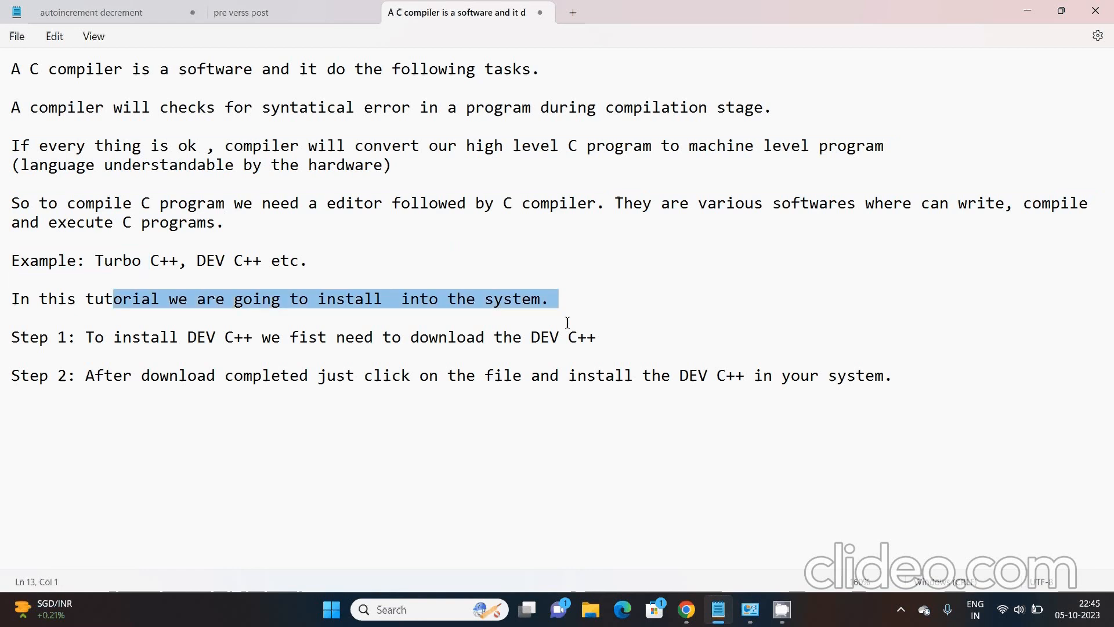
click(568, 322)
drag(7, 338, 599, 357)
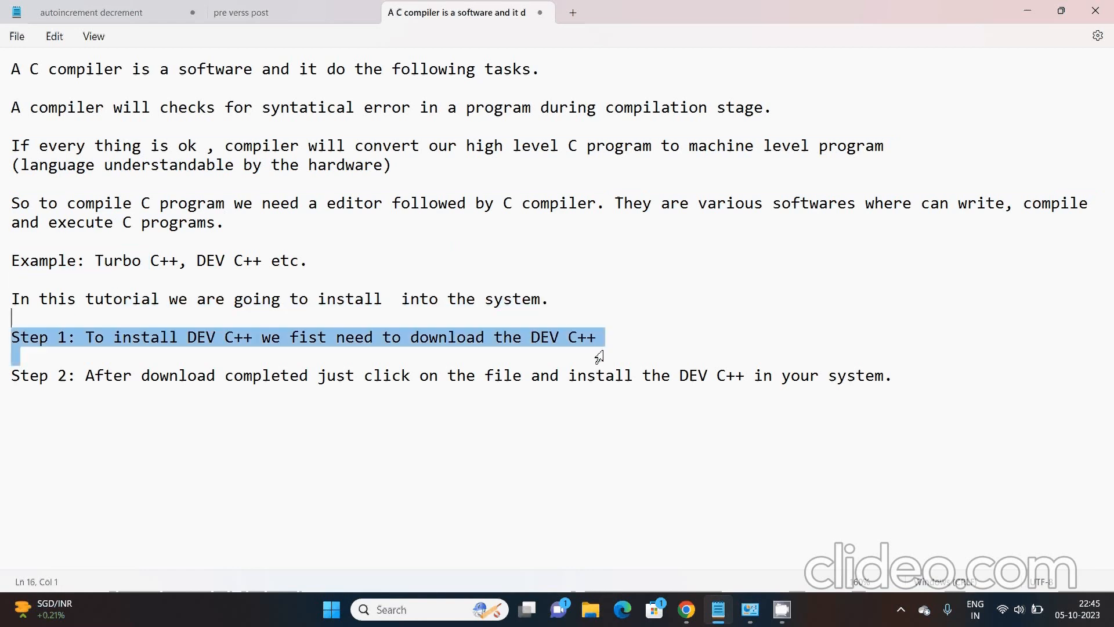
Switch to Chrome, search Google for "dev cpp" and open the SourceForge orwelldevcpp Dev-C++ download result
click(695, 615)
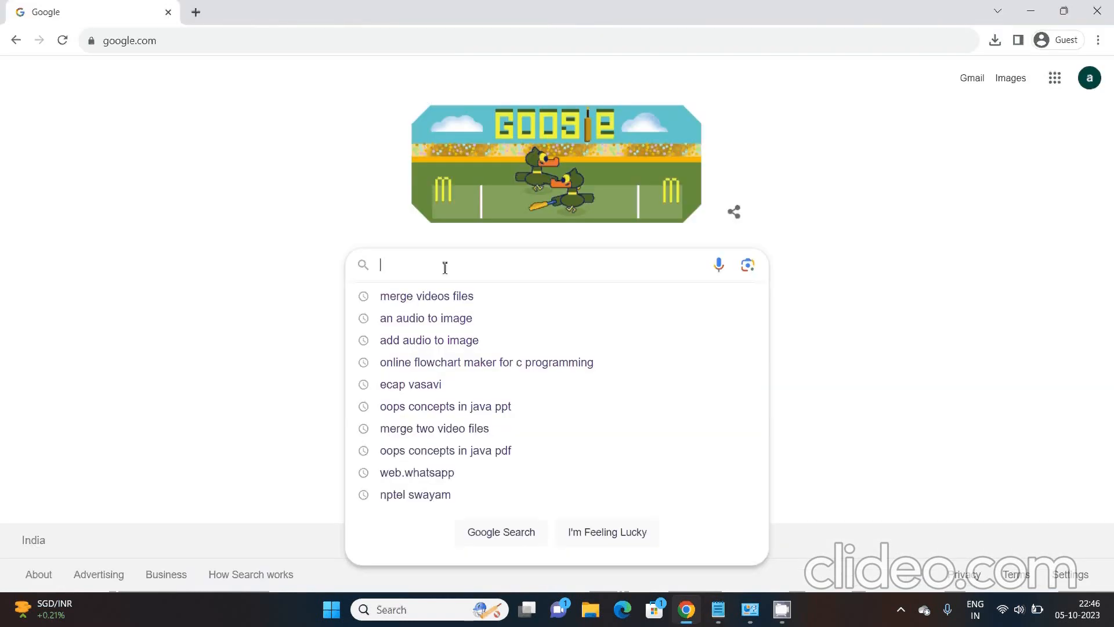
text(dev cp)
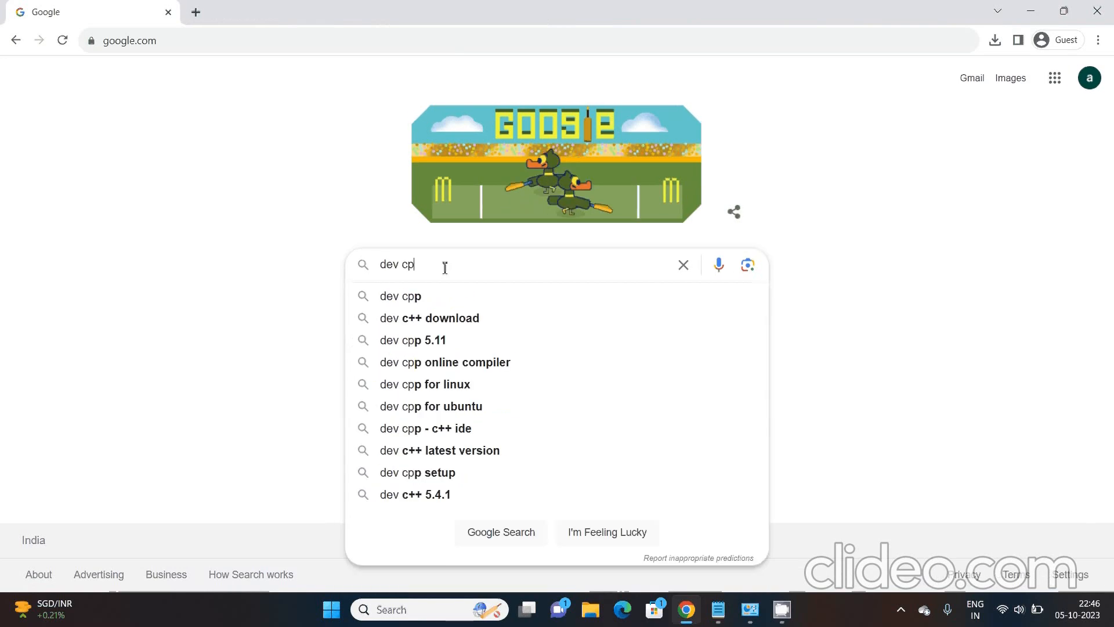
text(p)
key(Return)
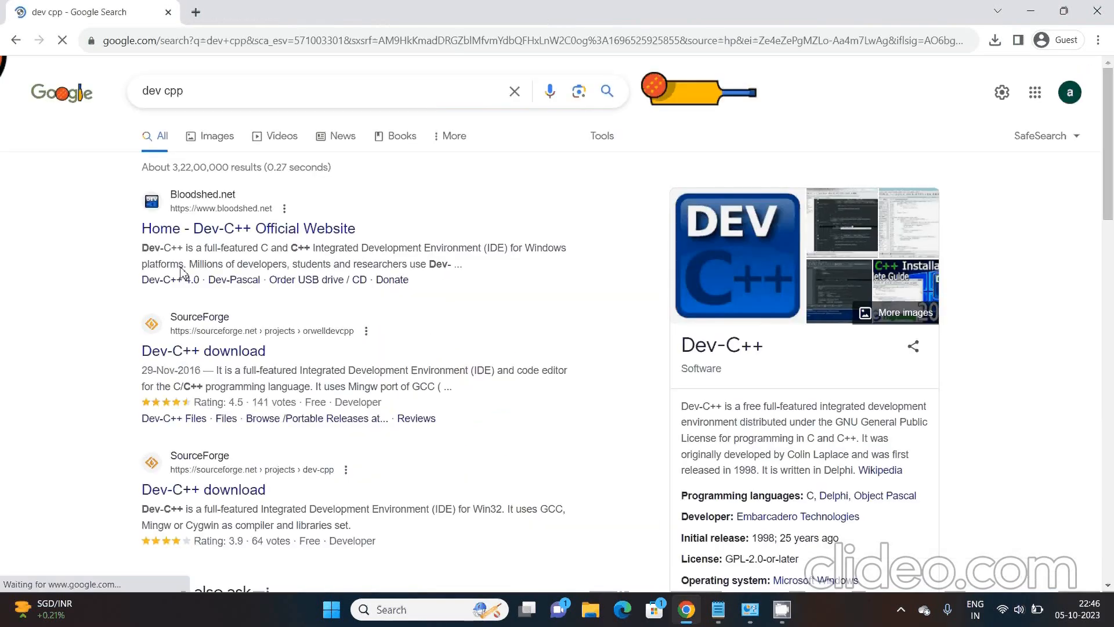
scroll(209, 280, down, 1)
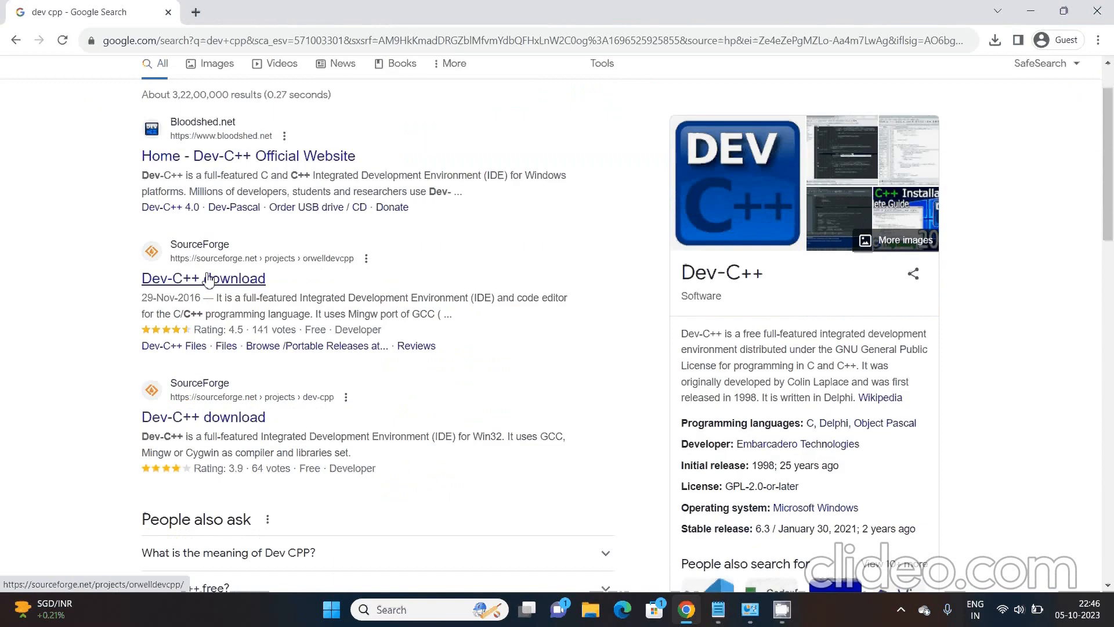
click(209, 280)
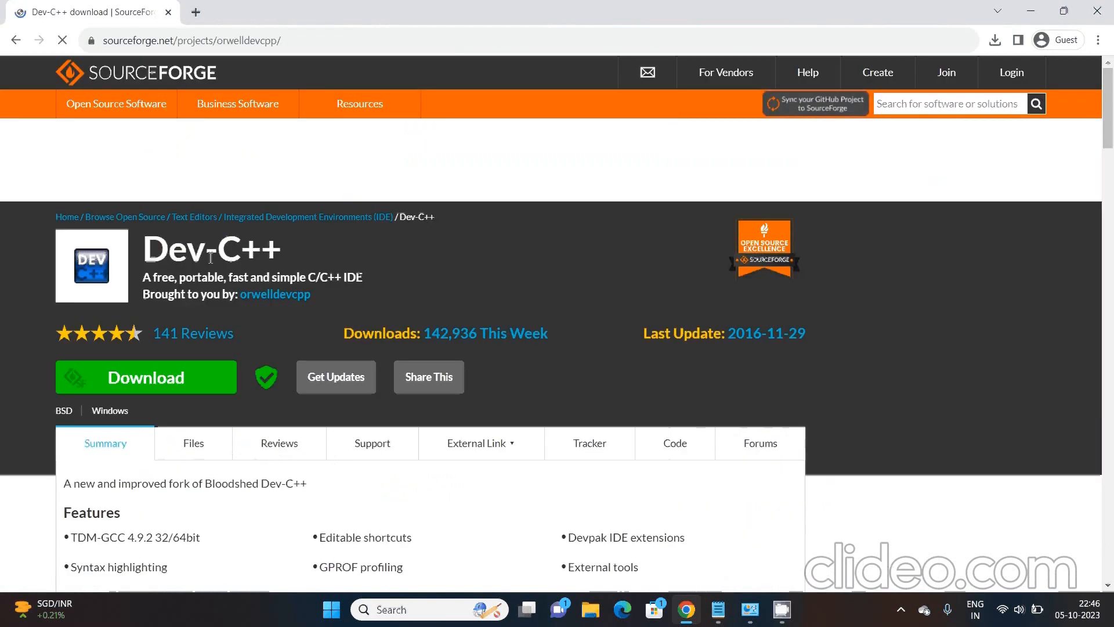
Download Dev-C++ and save Dev-Cpp 5.11 TDM-GCC 4.9.2 Setup in the Downloads folder, replacing the existing file
scroll(343, 327, down, 3)
scroll(343, 328, up, 2)
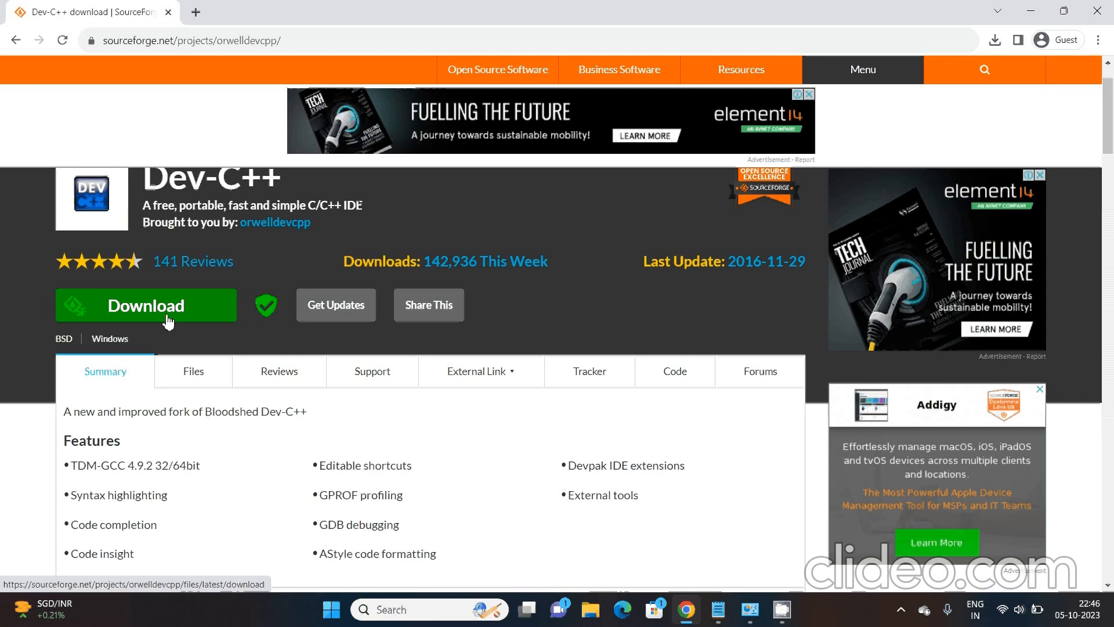
click(168, 321)
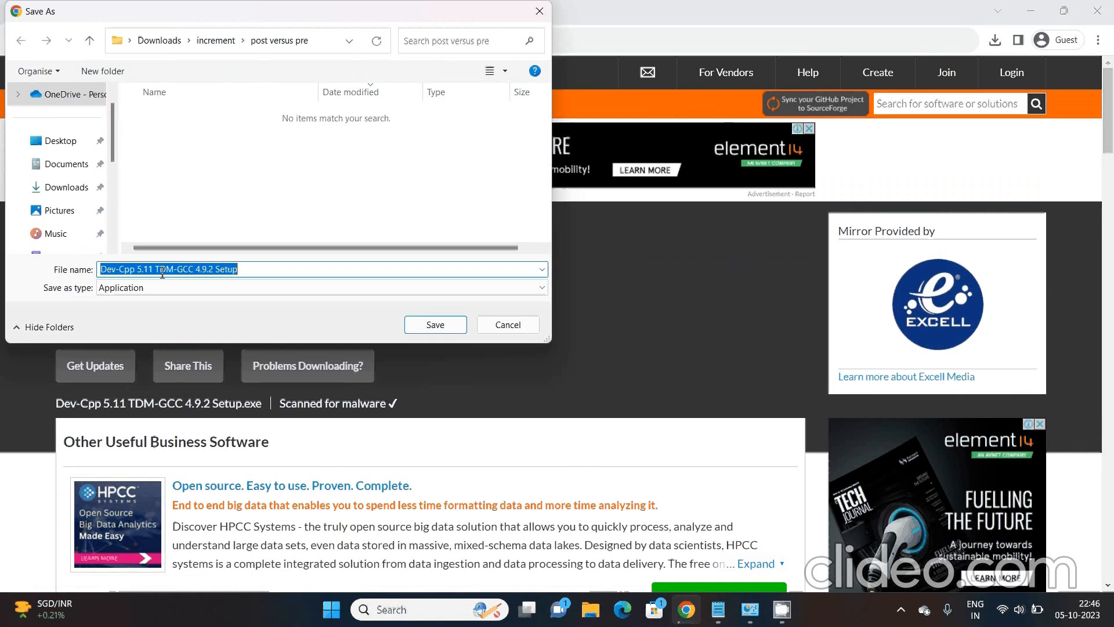
click(159, 41)
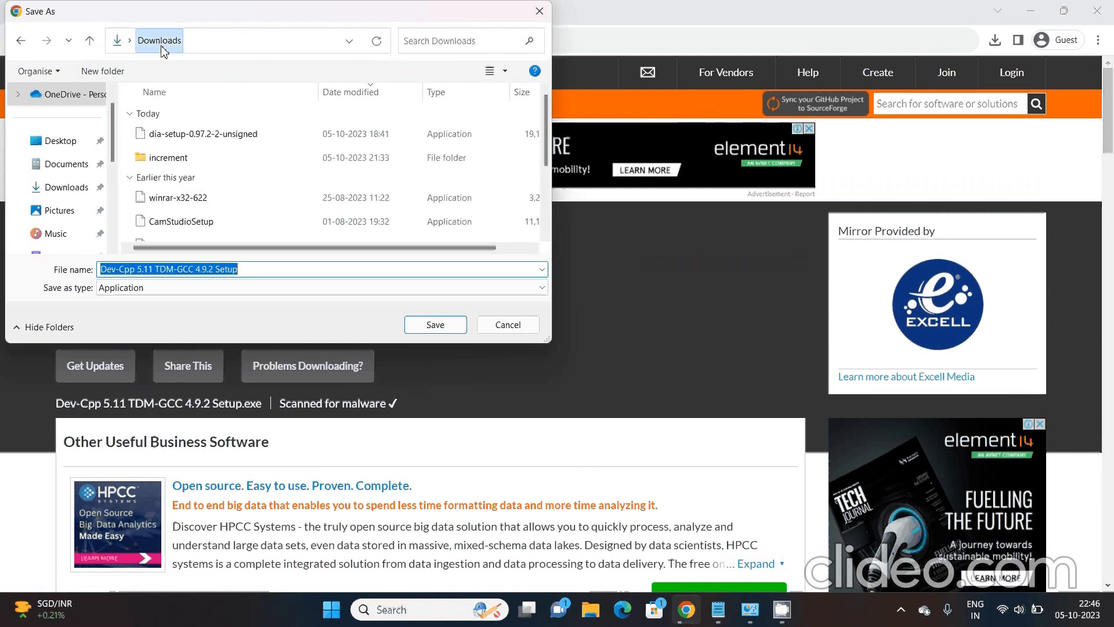
key(Return)
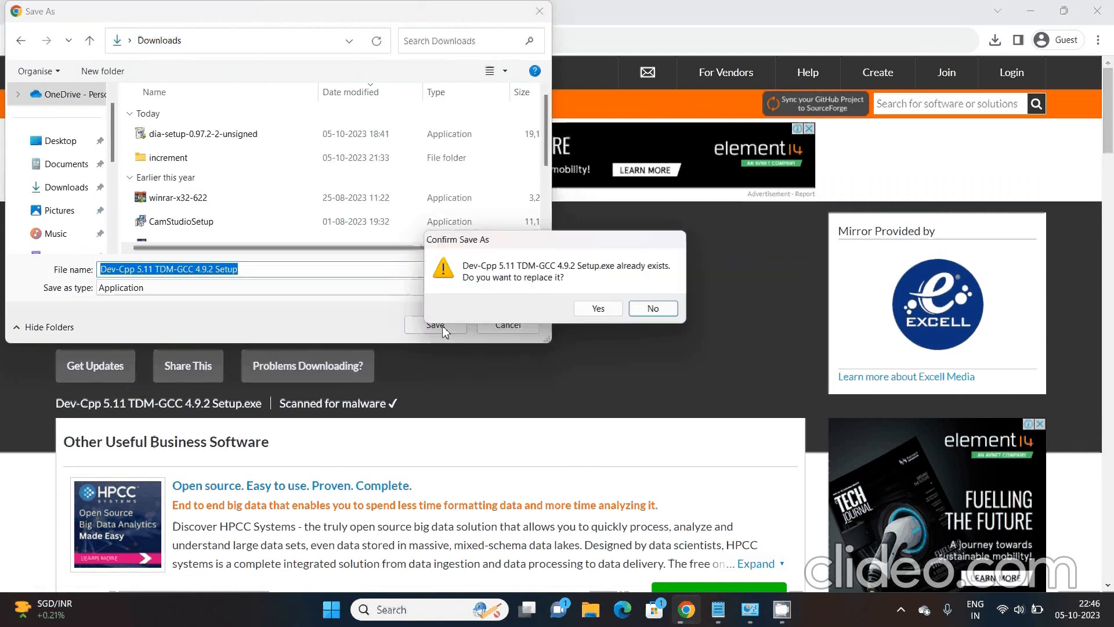
click(598, 306)
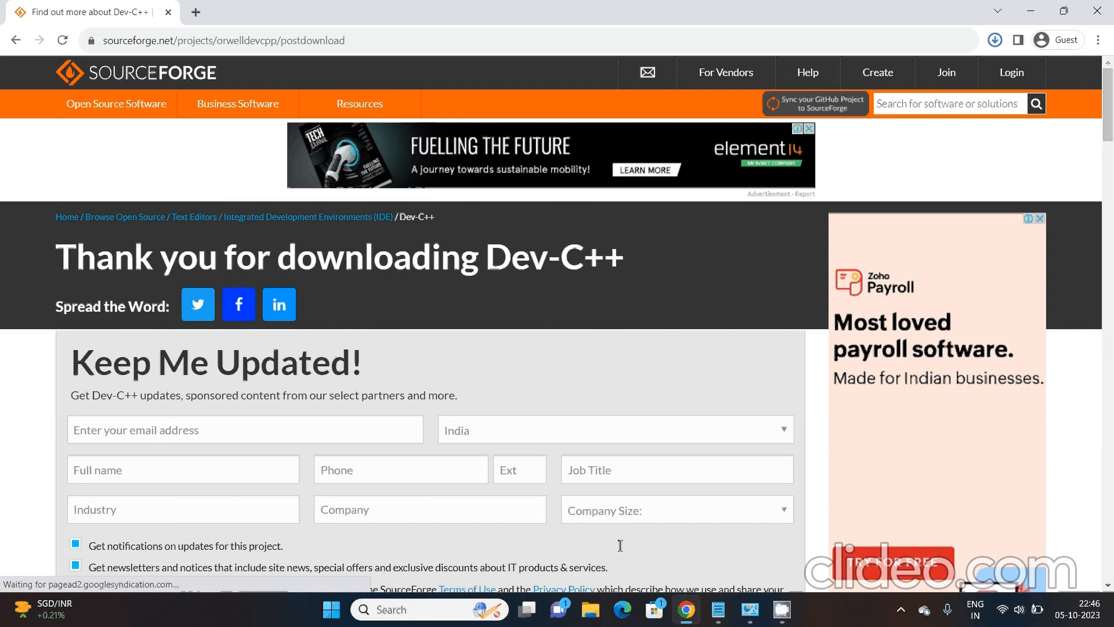
Locate the Dev-Cpp setup file in the Downloads folder in File Explorer, and highlight Step 2 in the Notepad notes
click(590, 609)
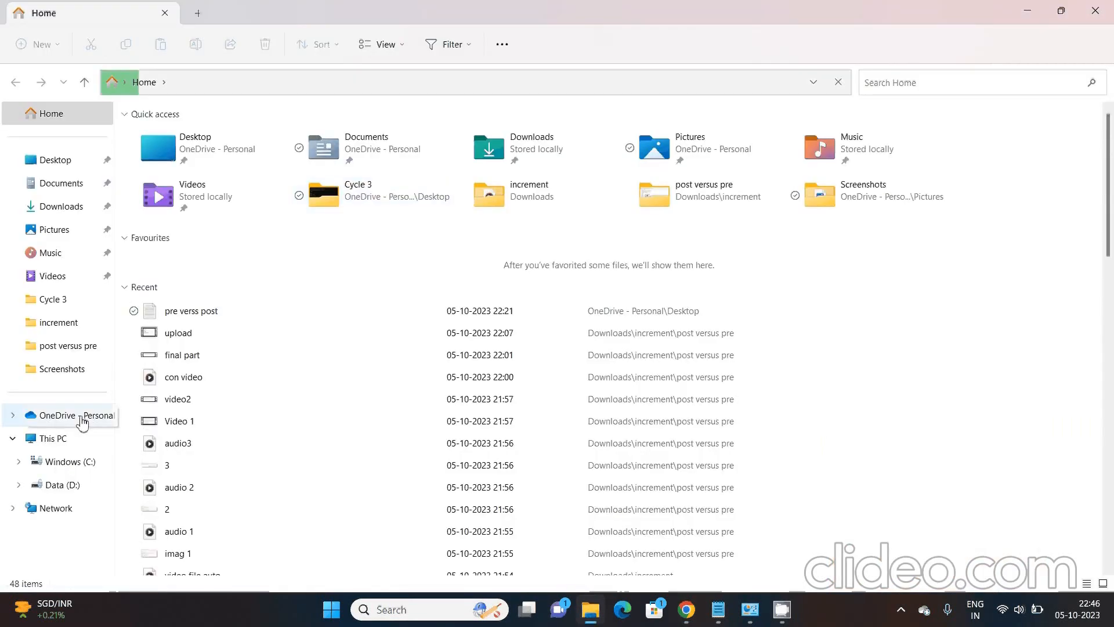
click(65, 209)
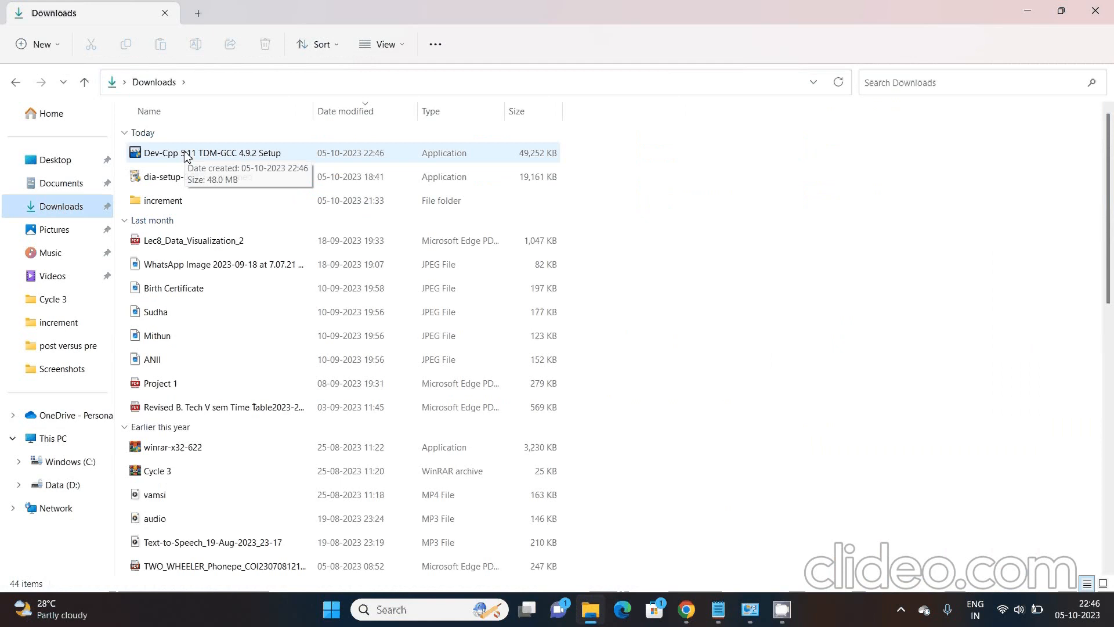
click(718, 609)
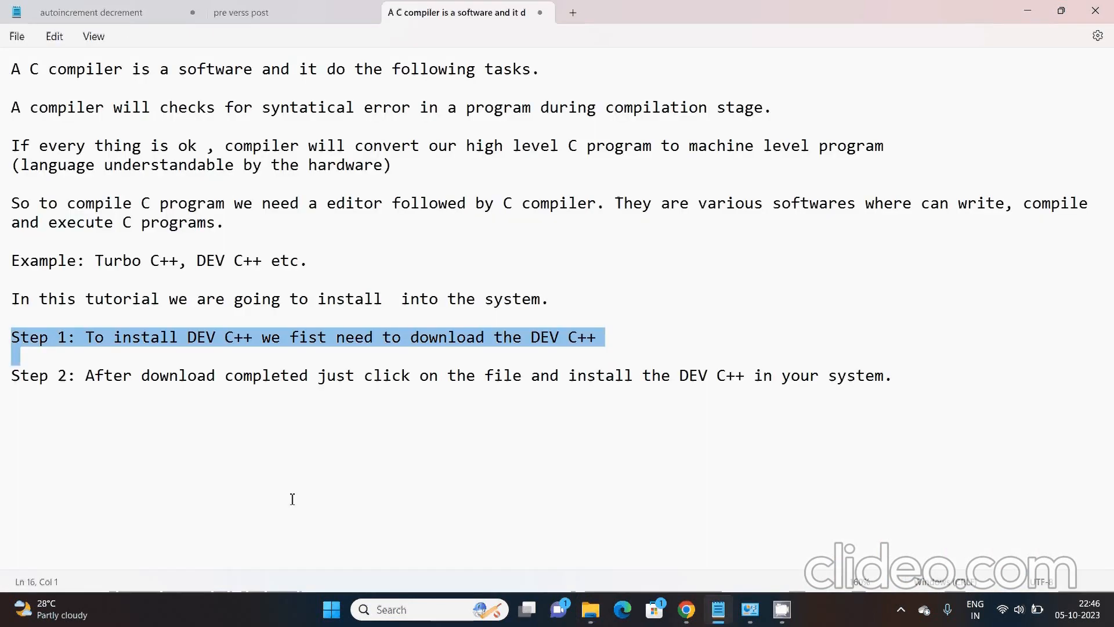
drag(11, 376, 901, 380)
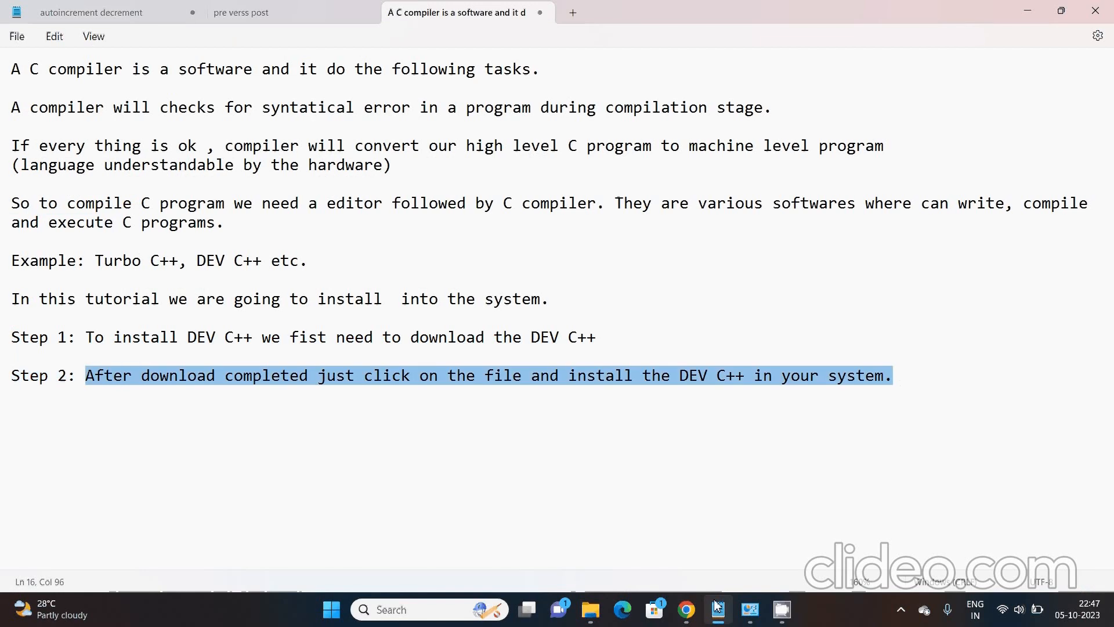
Run the Dev-Cpp 5.11 setup from Downloads in English and install it to C:\Program Files (x86)\Dev-Cpp
click(593, 619)
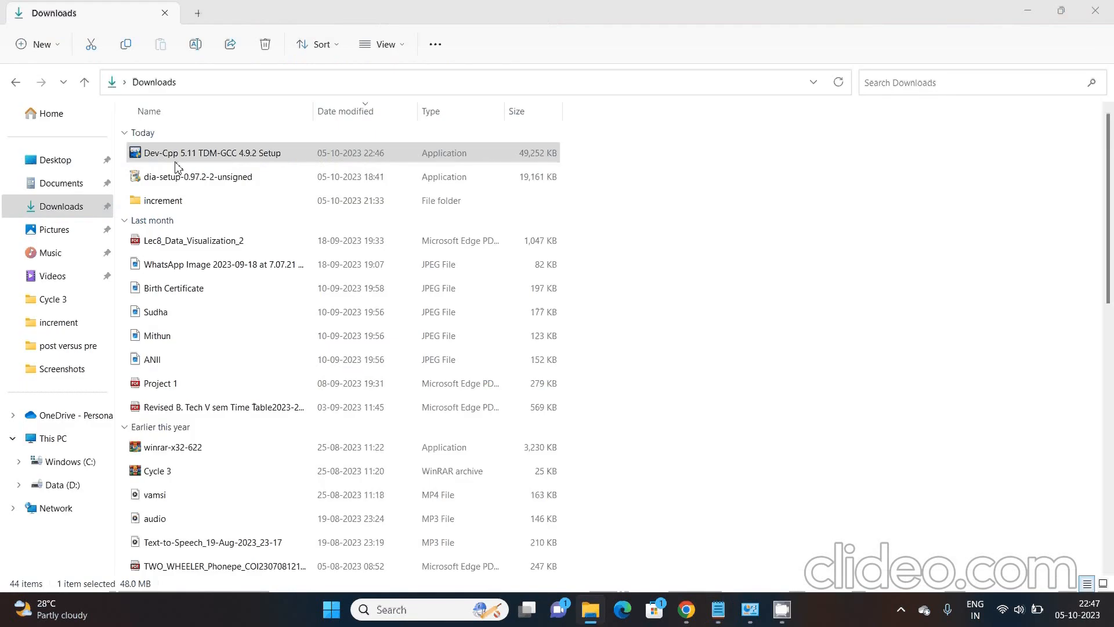
double_click(175, 160)
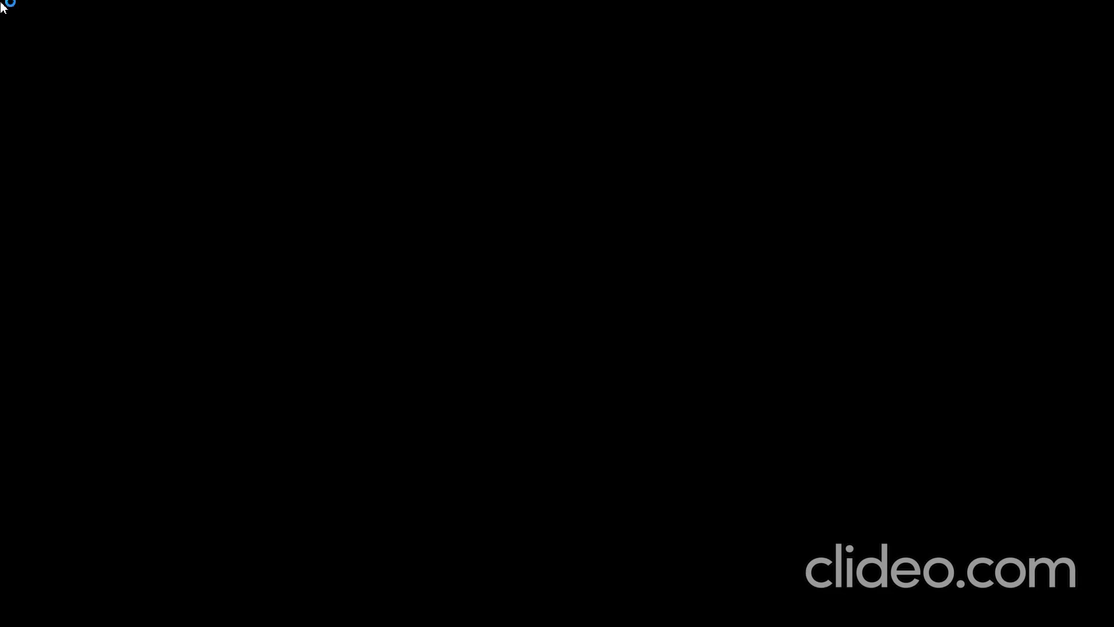
click(492, 439)
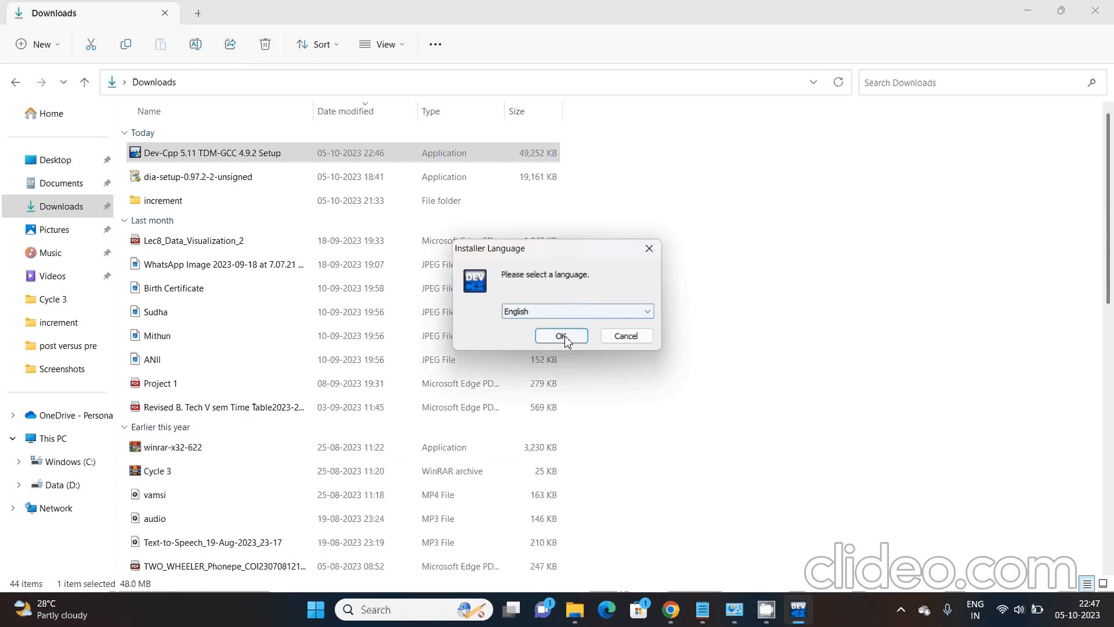
click(562, 337)
click(638, 420)
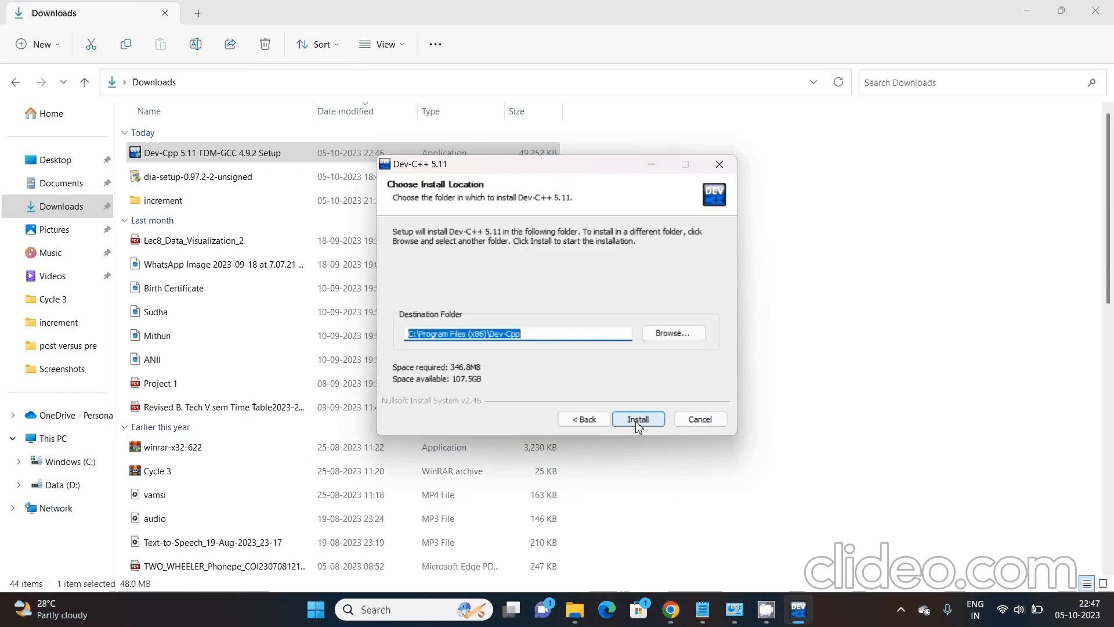
click(638, 421)
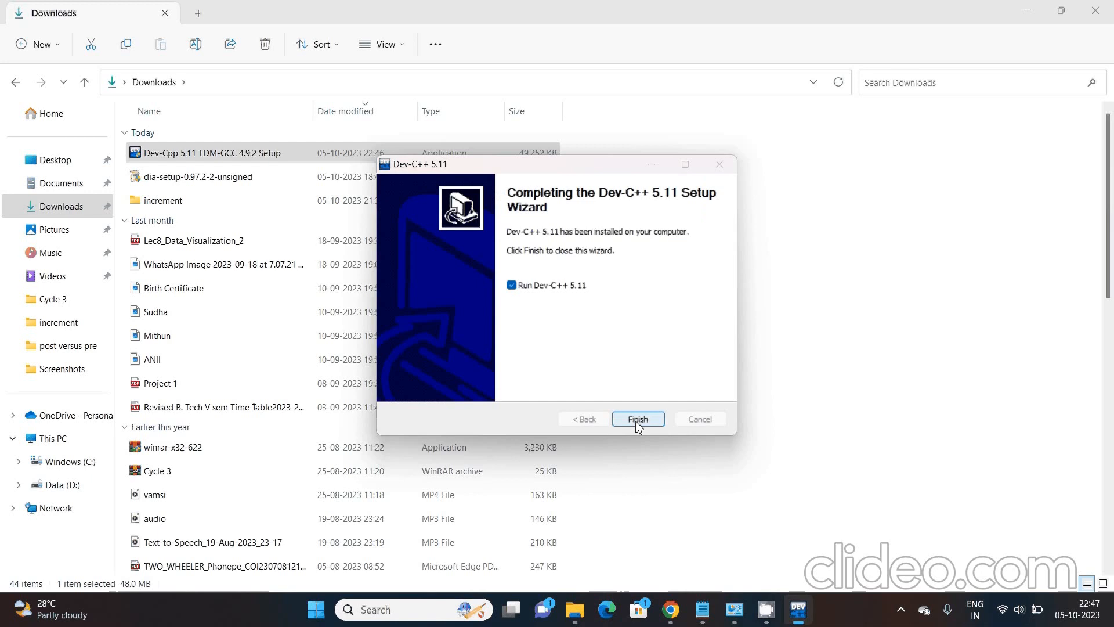
Finish the setup with Run Dev-C++ 5.11 enabled, and configure English (Original) with the Consolas font, Classic Plus colors and New Look icons
click(637, 425)
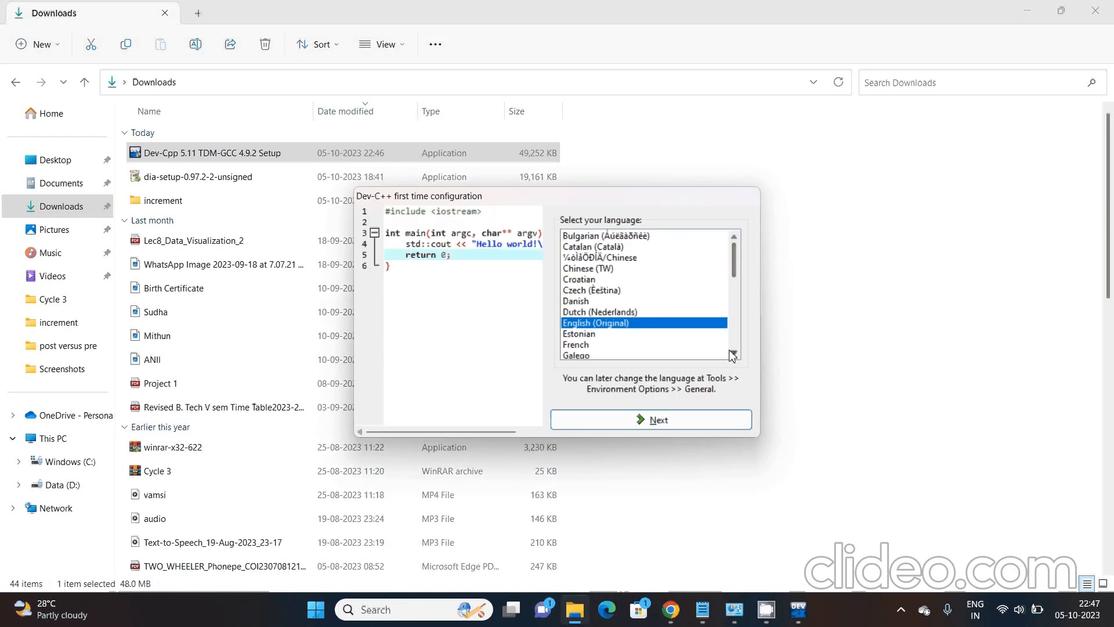
click(672, 420)
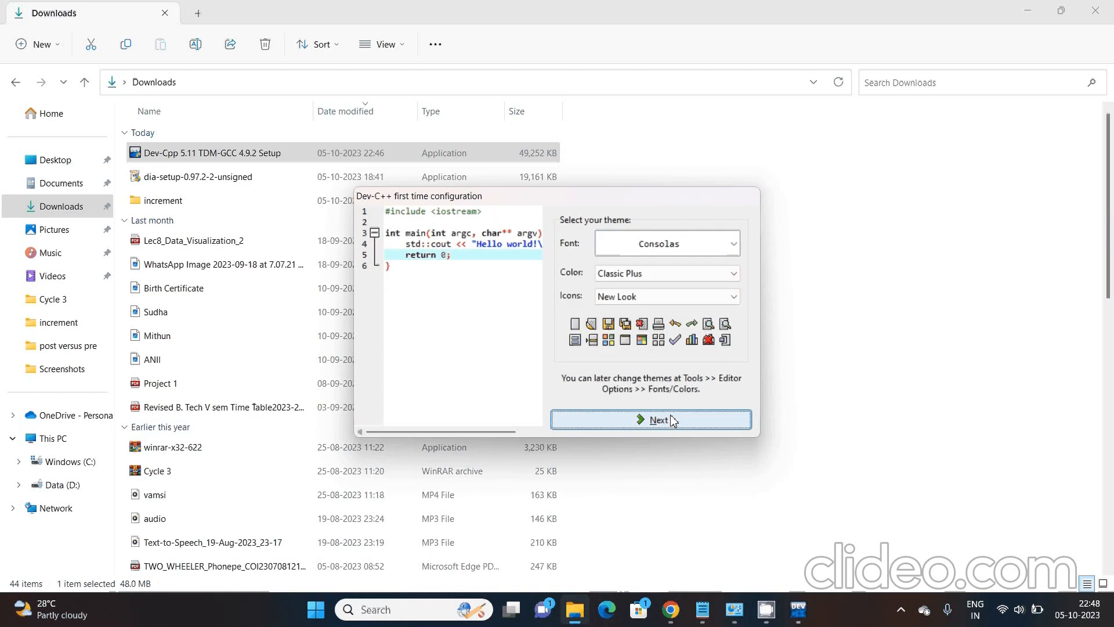
click(672, 420)
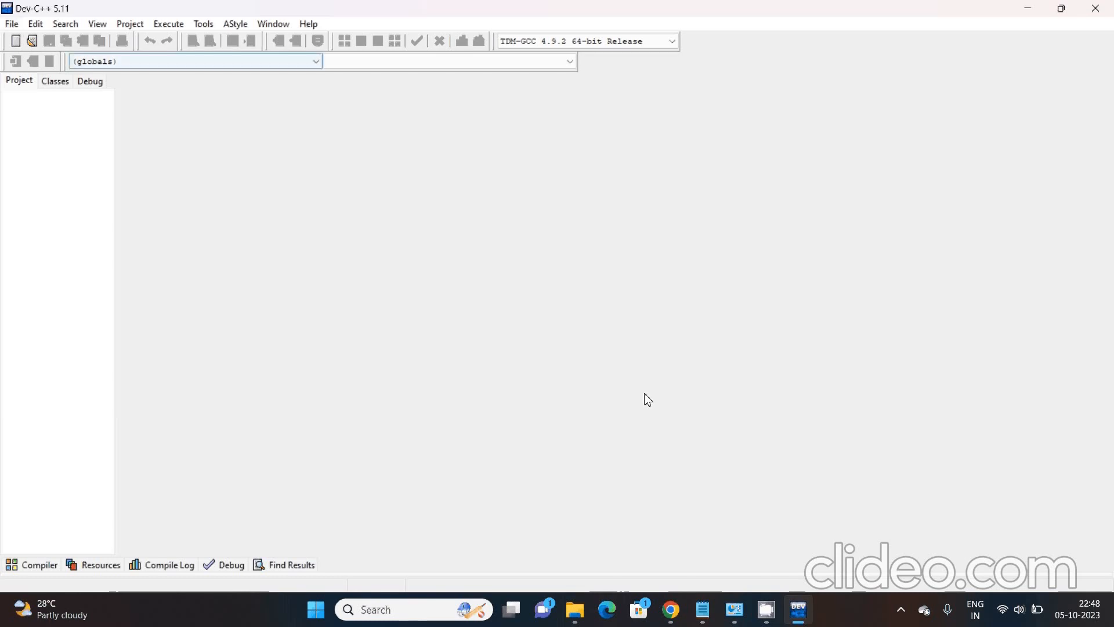
Switch to the Notepad notes and add the line "This is where you can type your C prorgam" in a new paragraph below Step 2
click(712, 618)
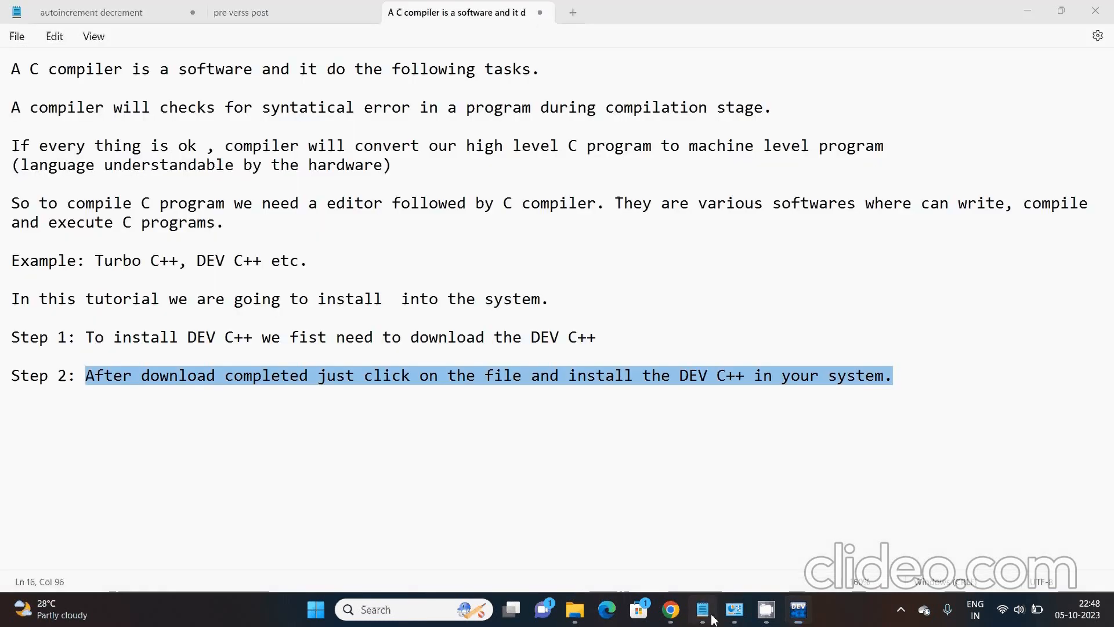
click(939, 369)
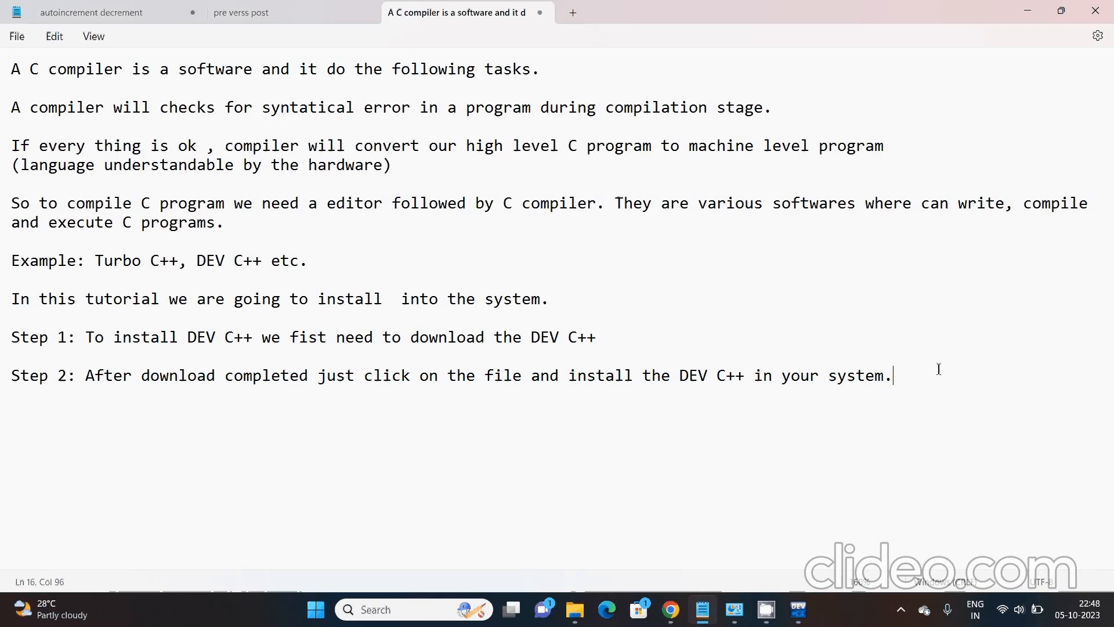
key(Return)
key(Return)
text(This is where )
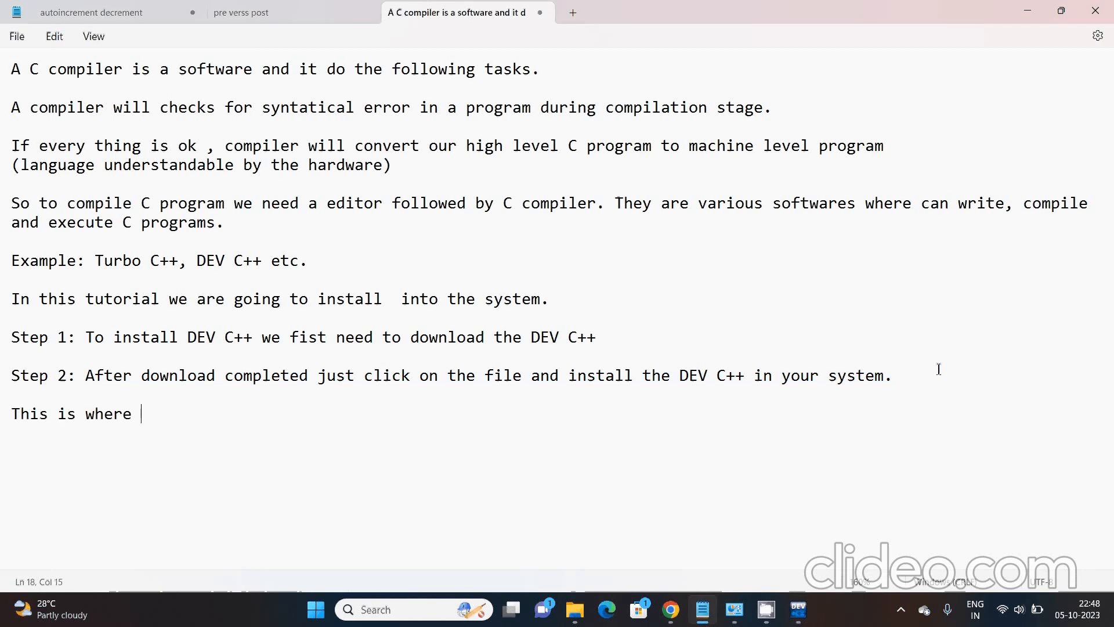
text(you can type your c)
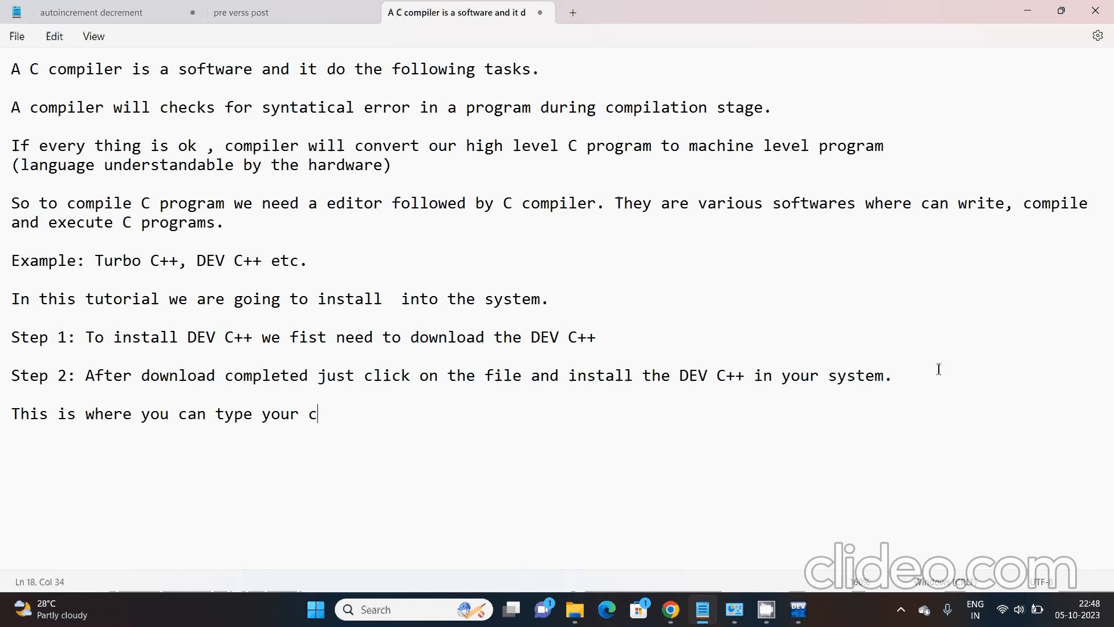
key(BackSpace)
text(C prorgam)
Switch to Dev-C++ and create a new, empty source file
click(798, 610)
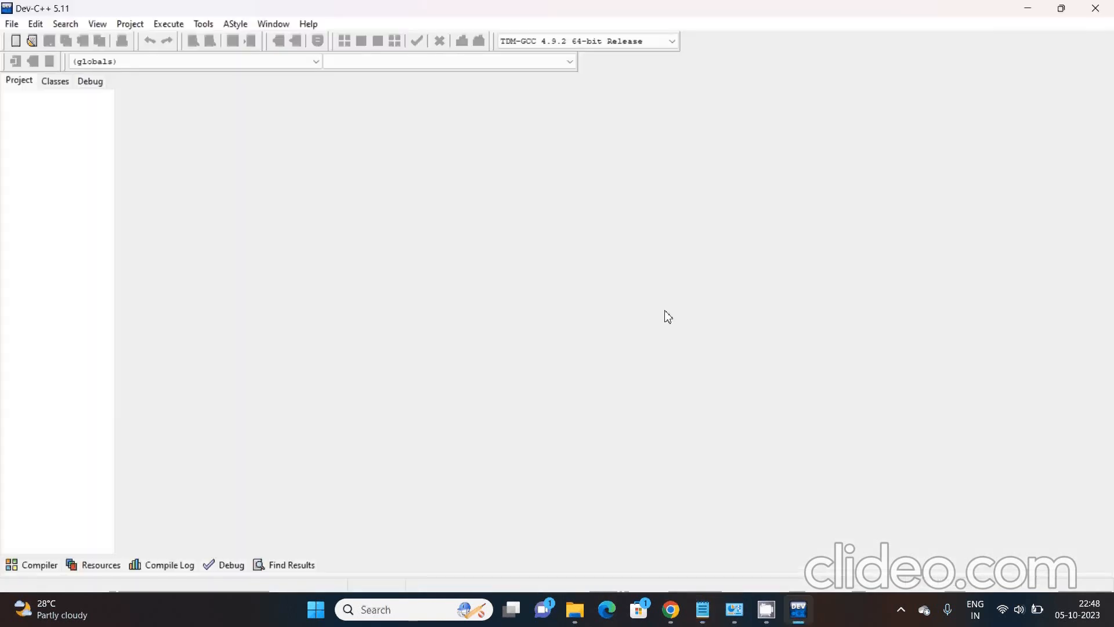
click(7, 26)
mouse_move(70, 39)
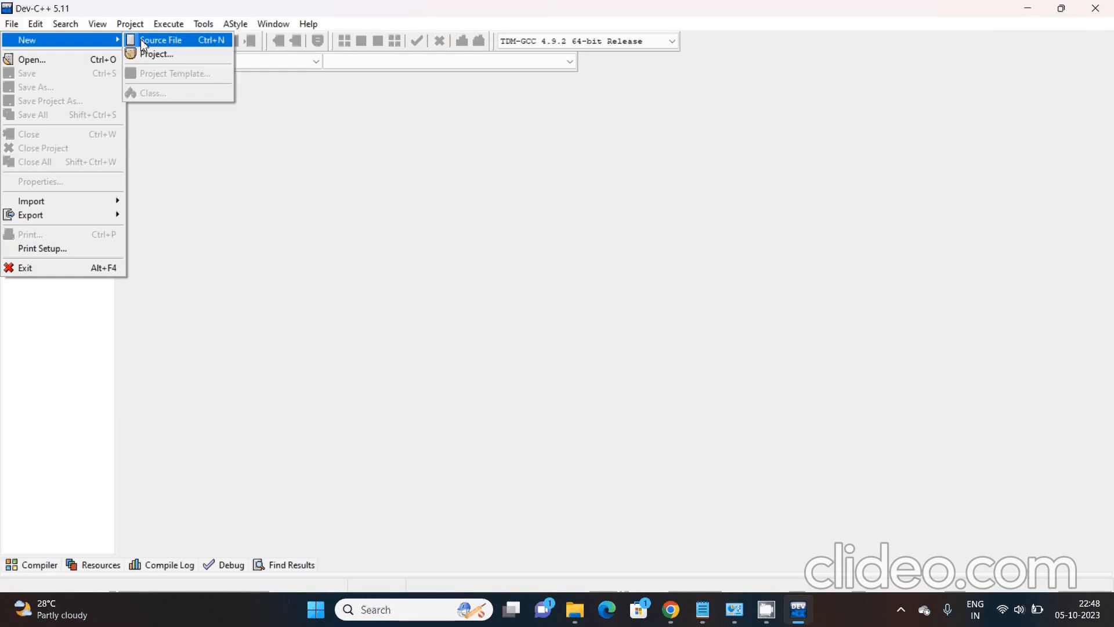
click(144, 42)
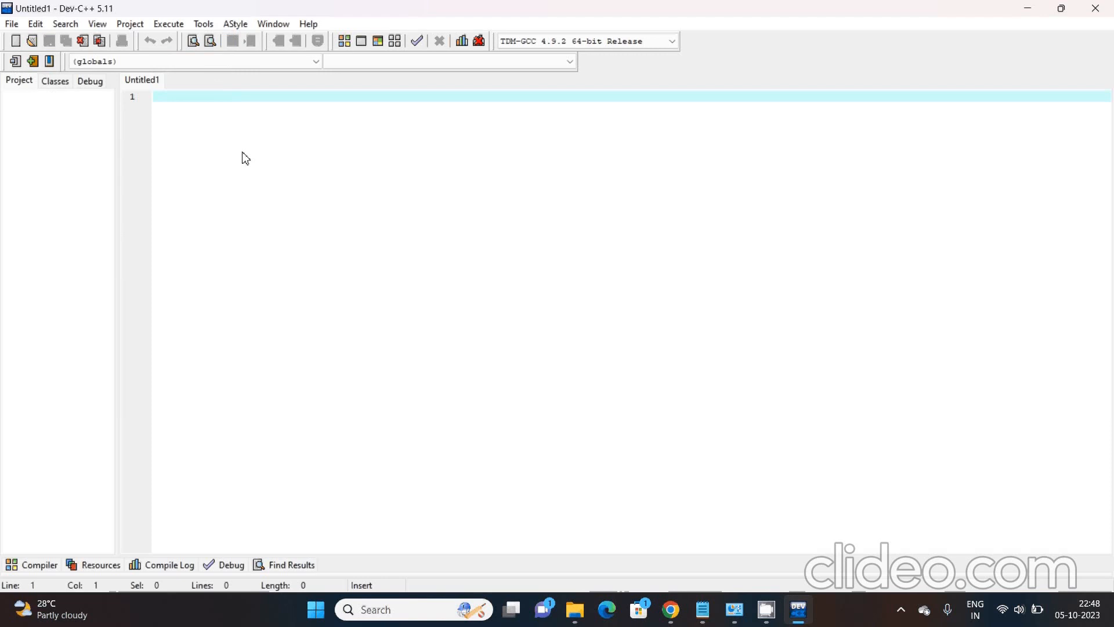
click(800, 616)
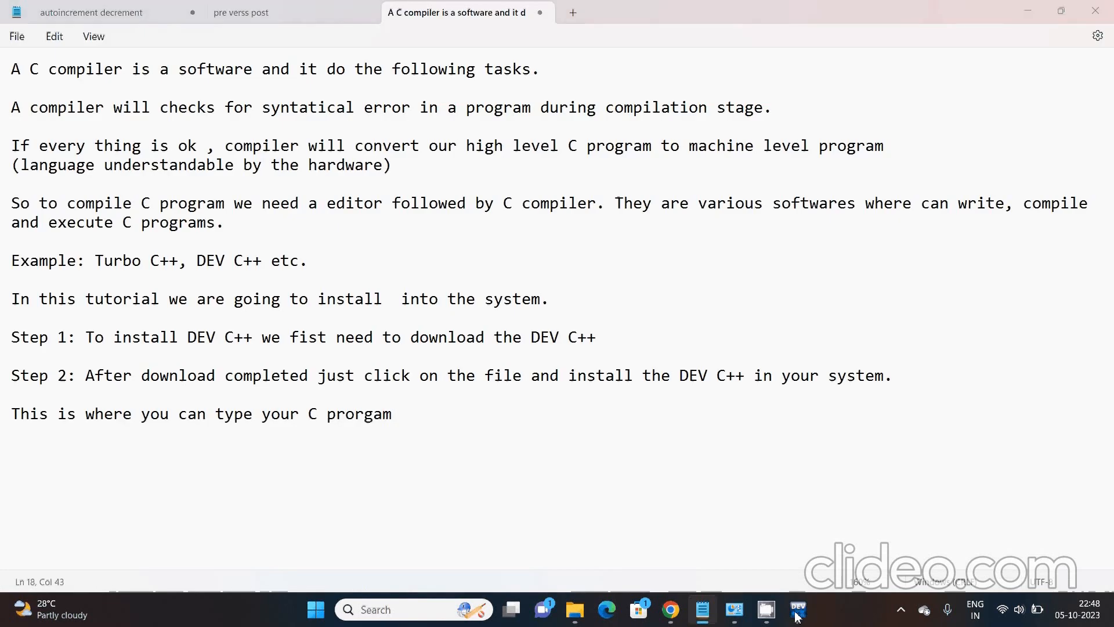
click(798, 615)
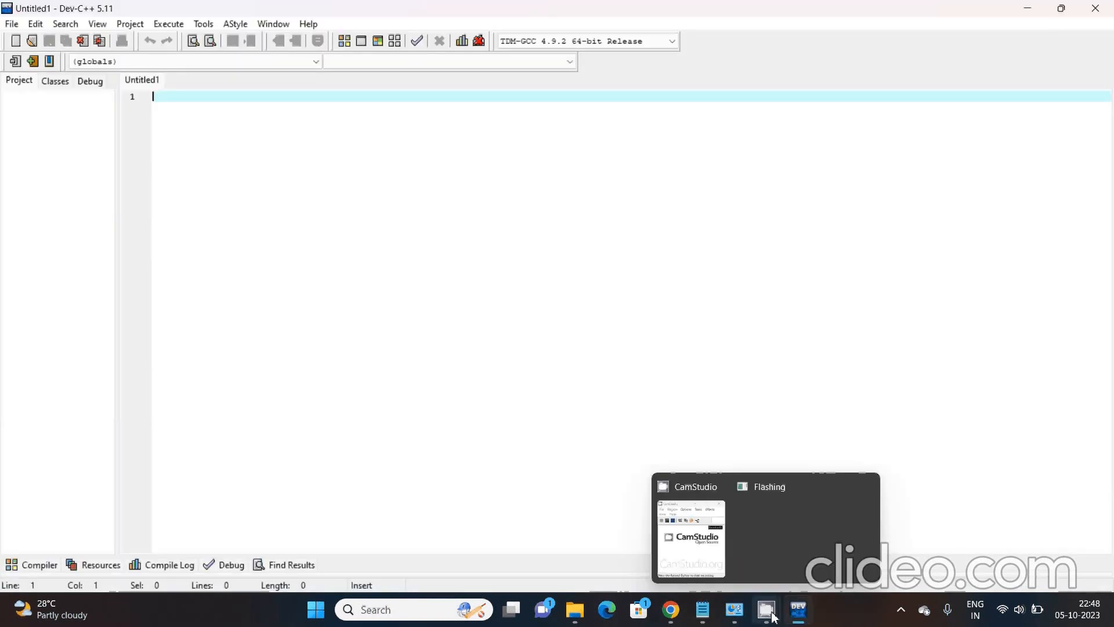
click(774, 616)
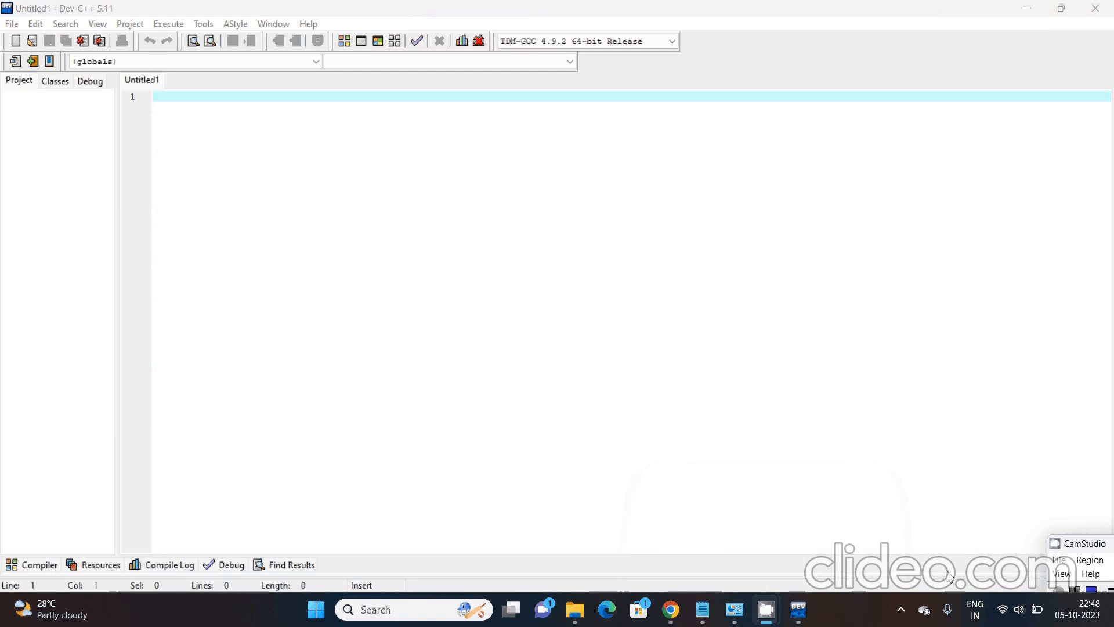
click(1093, 592)
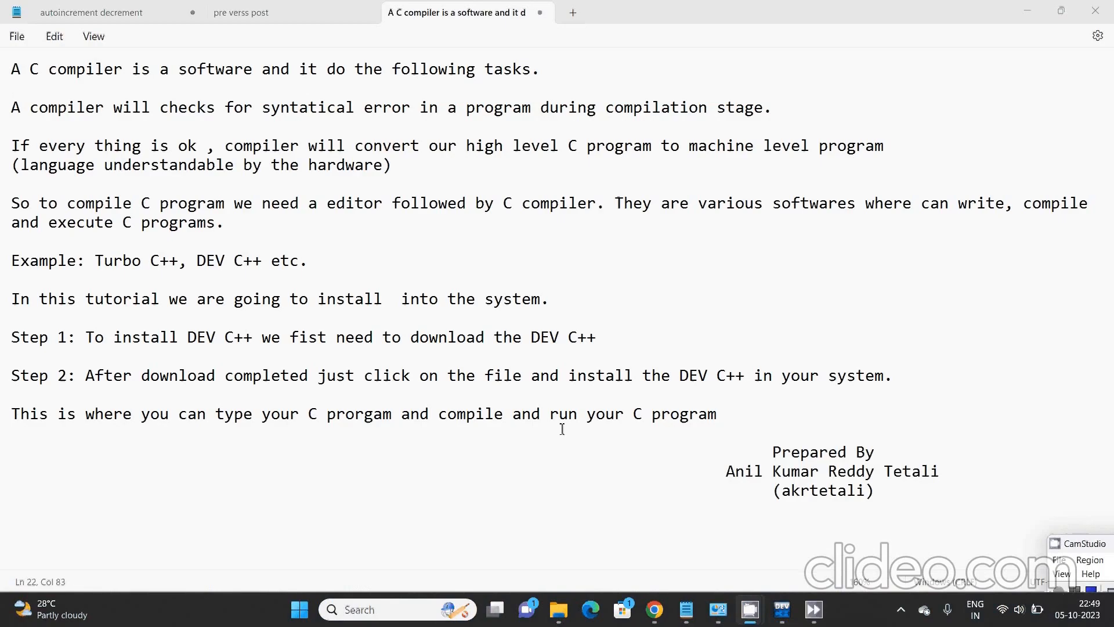